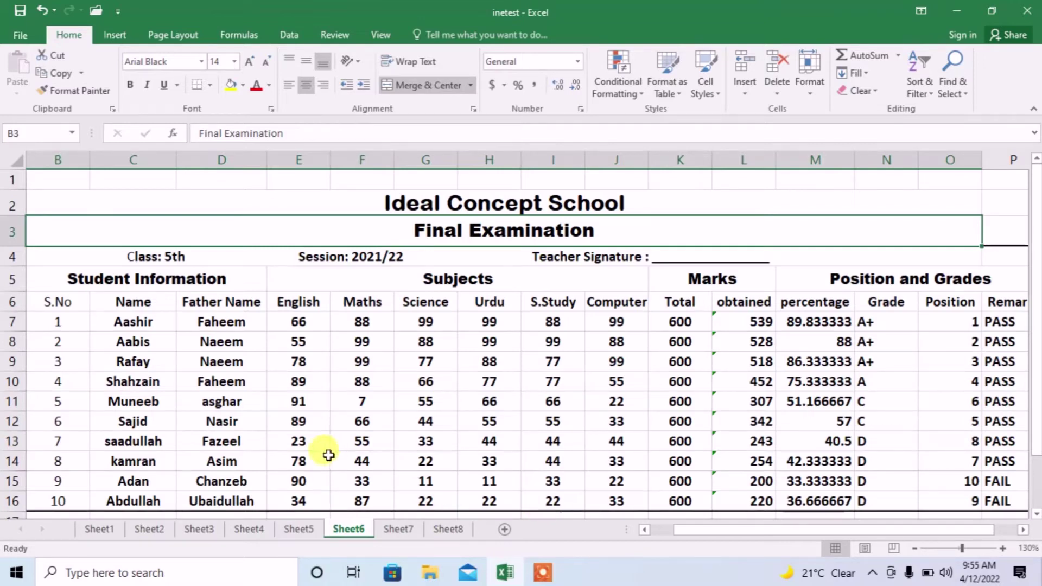
- Select the subject headers and Aashir's row of marks, B6 through J7, as chart data
left_click_drag(38, 300, 363, 329)
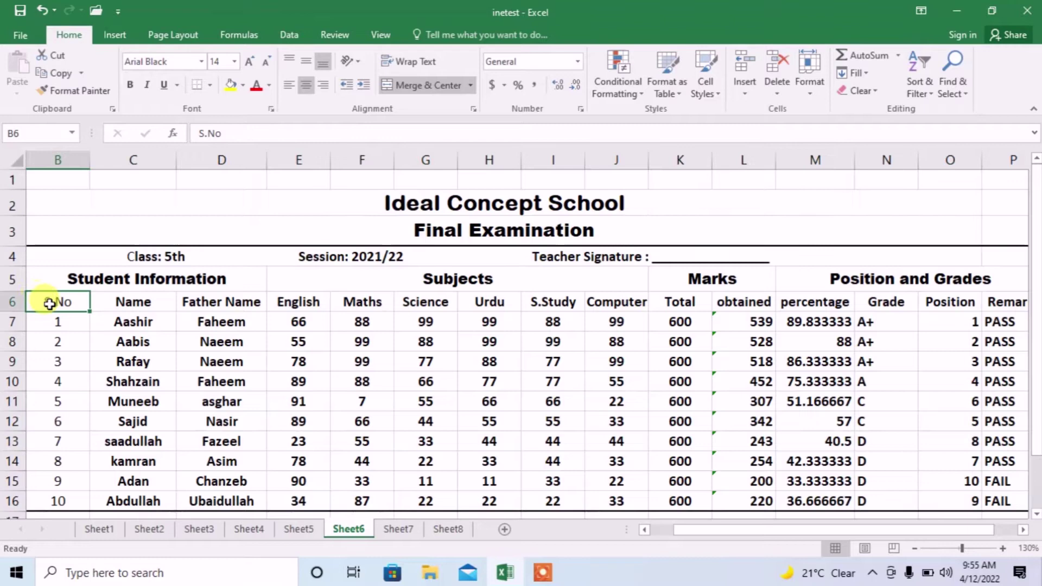
left_click_drag(489, 341, 526, 341)
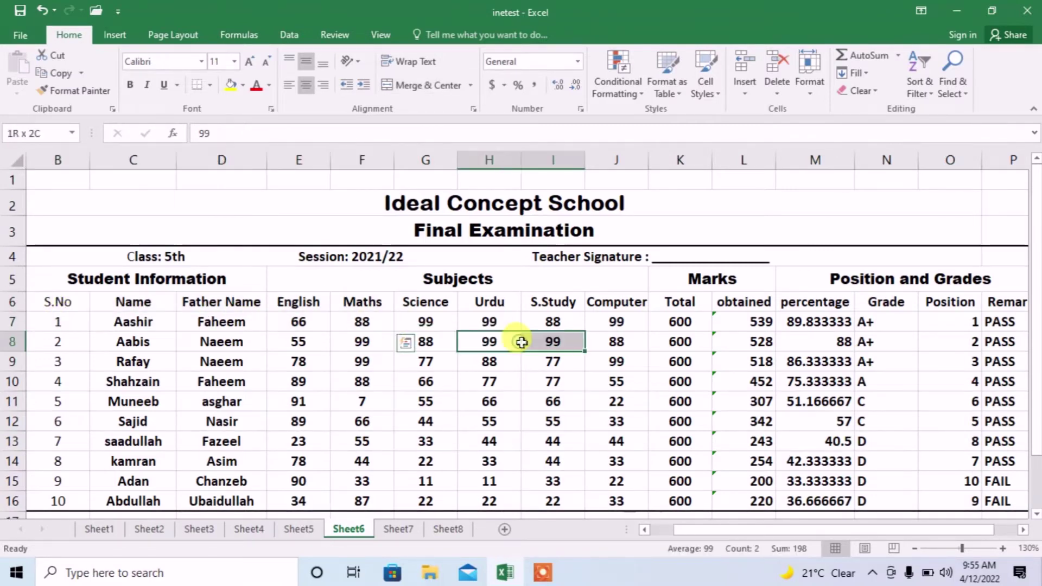
left_click(50, 308)
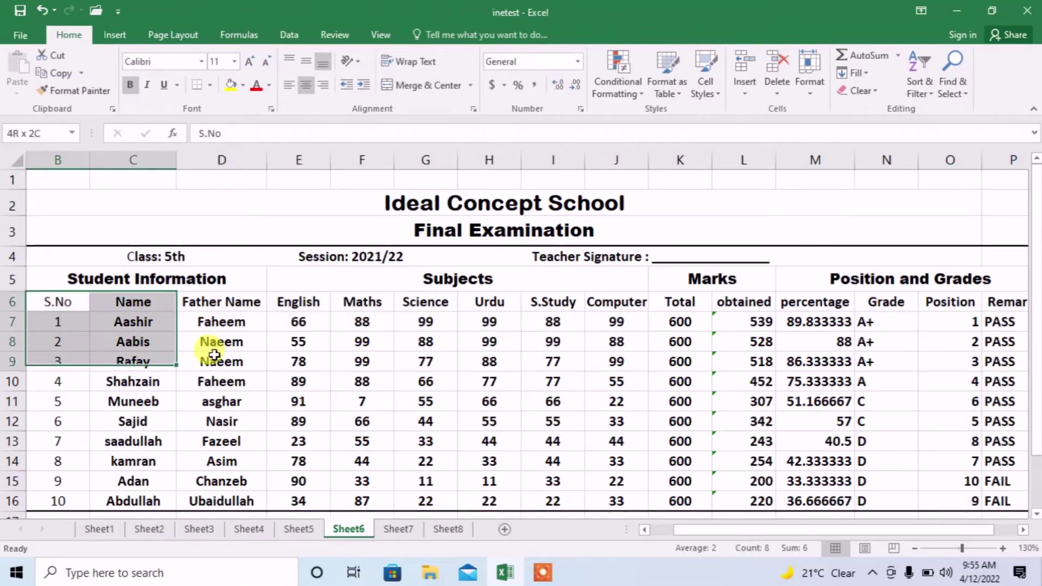
left_click_drag(49, 308, 494, 307)
left_click(491, 319)
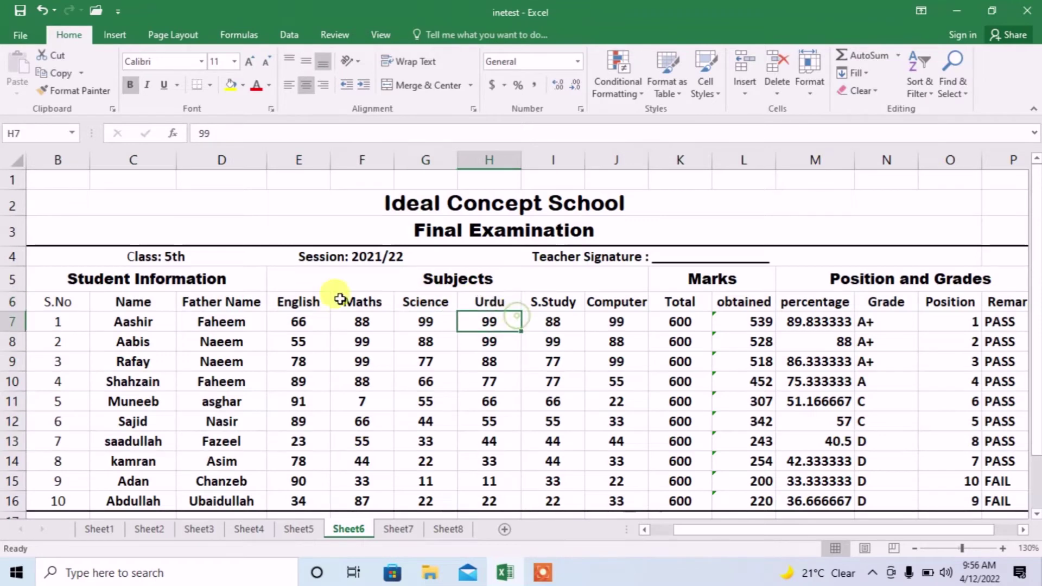
left_click(57, 303)
left_click_drag(57, 303, 325, 302)
left_click(477, 321)
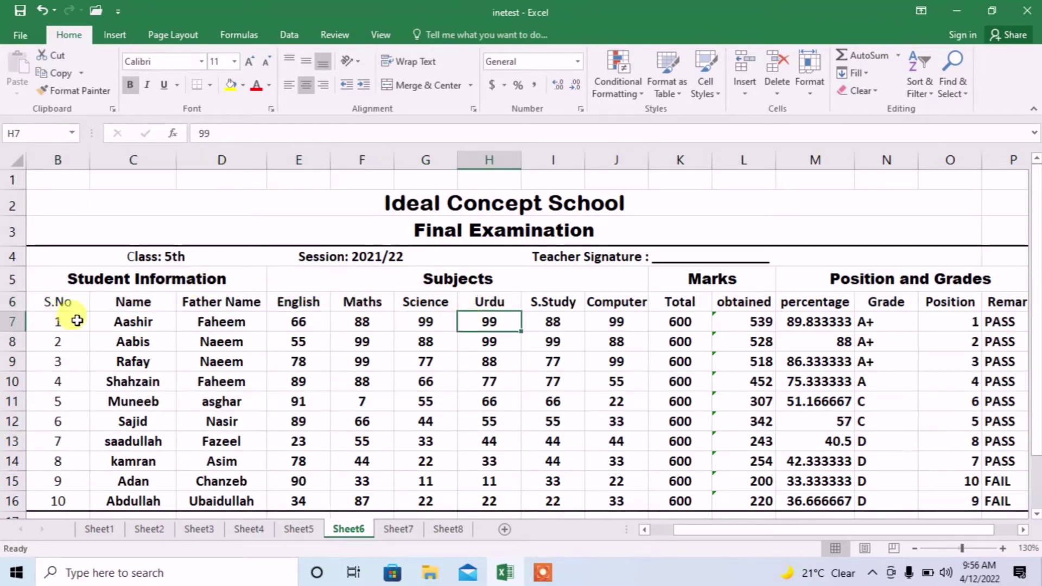
left_click(56, 301)
left_click_drag(116, 332, 619, 324)
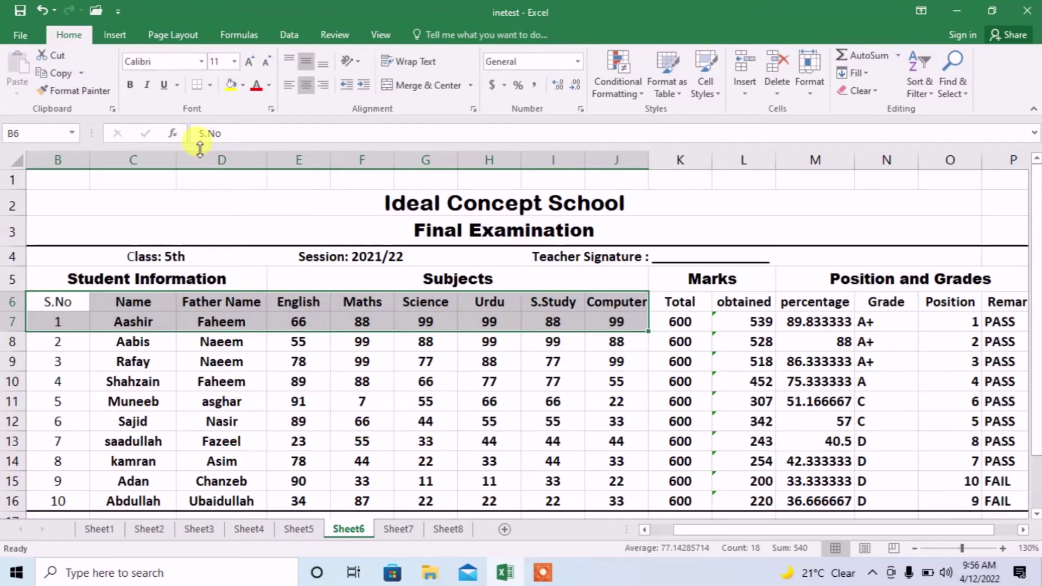
left_click(113, 37)
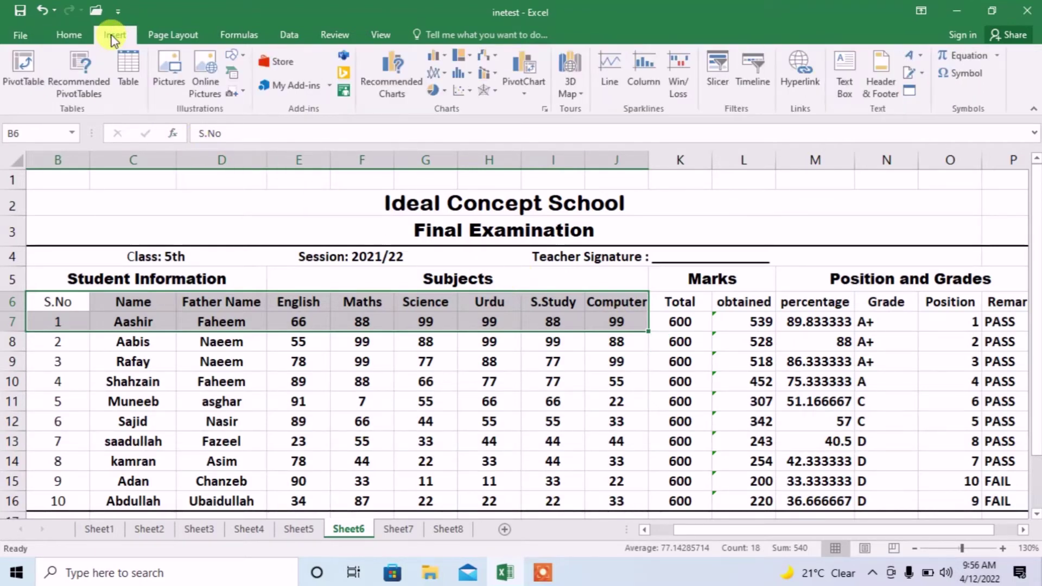
left_click(445, 57)
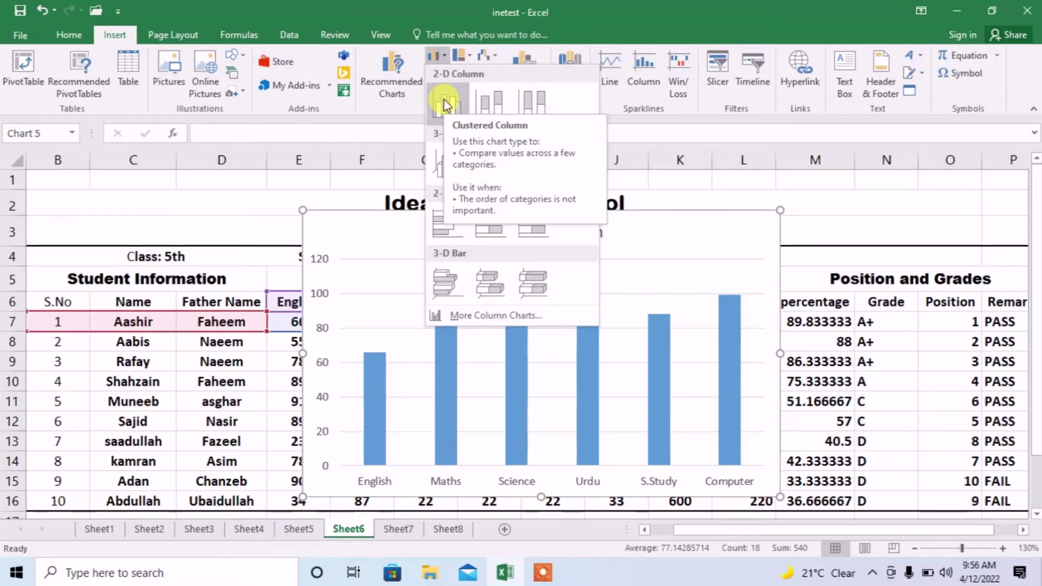
left_click(446, 104)
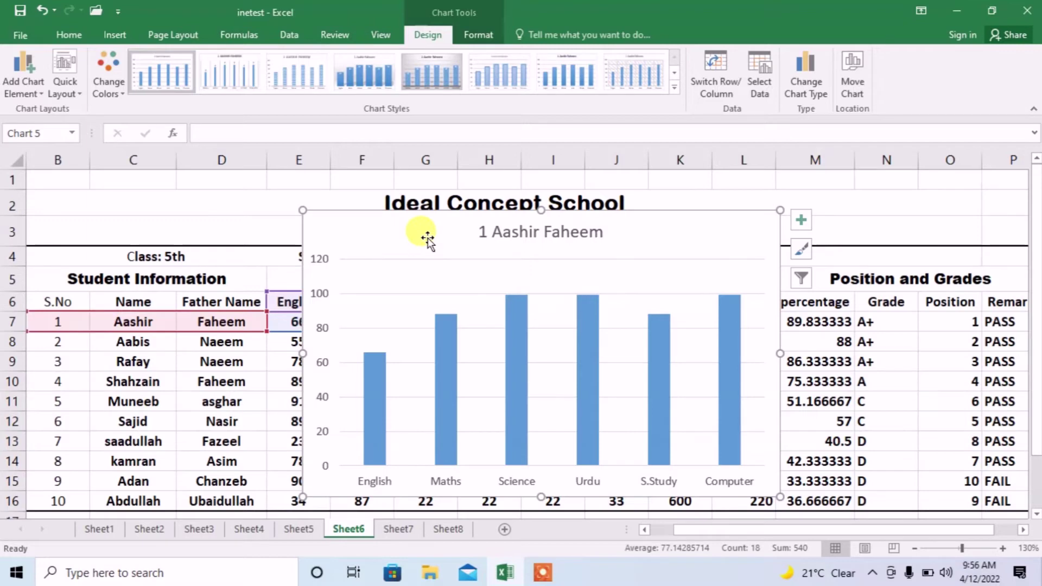
- Reposition the chart below the result table, over rows 17–30
left_click_drag(427, 237, 227, 564)
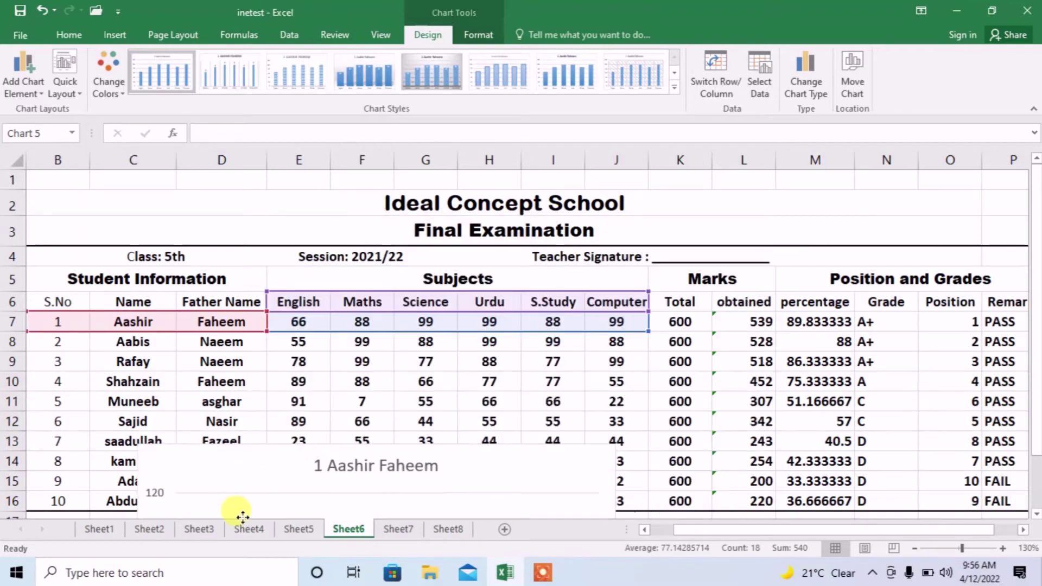
key("Escape")
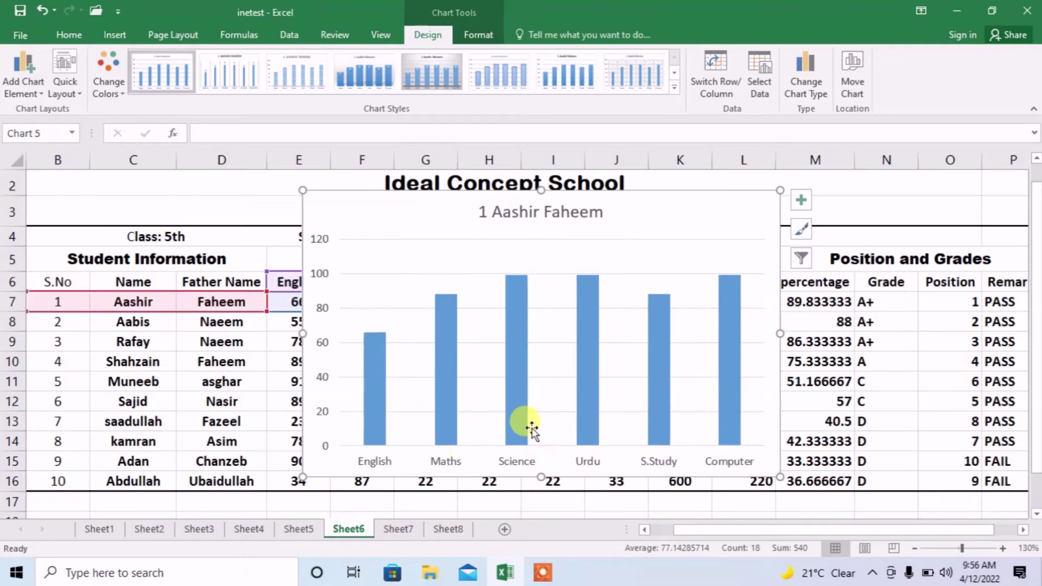
left_click_drag(402, 219, 197, 522)
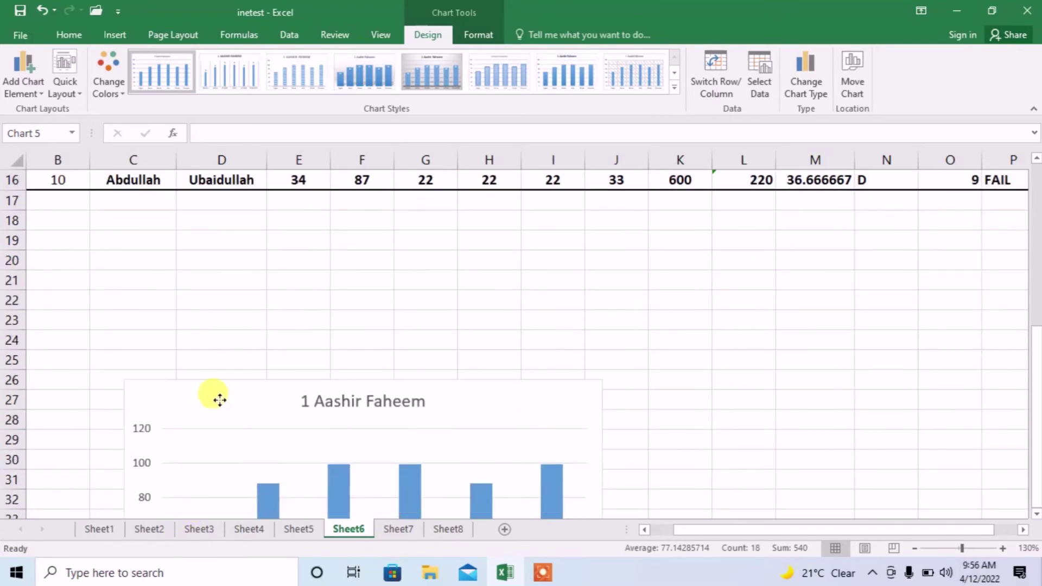
mouse_move(196, 522)
left_mouse_down()
mouse_move(153, 208)
mouse_move(155, 224)
left_mouse_up()
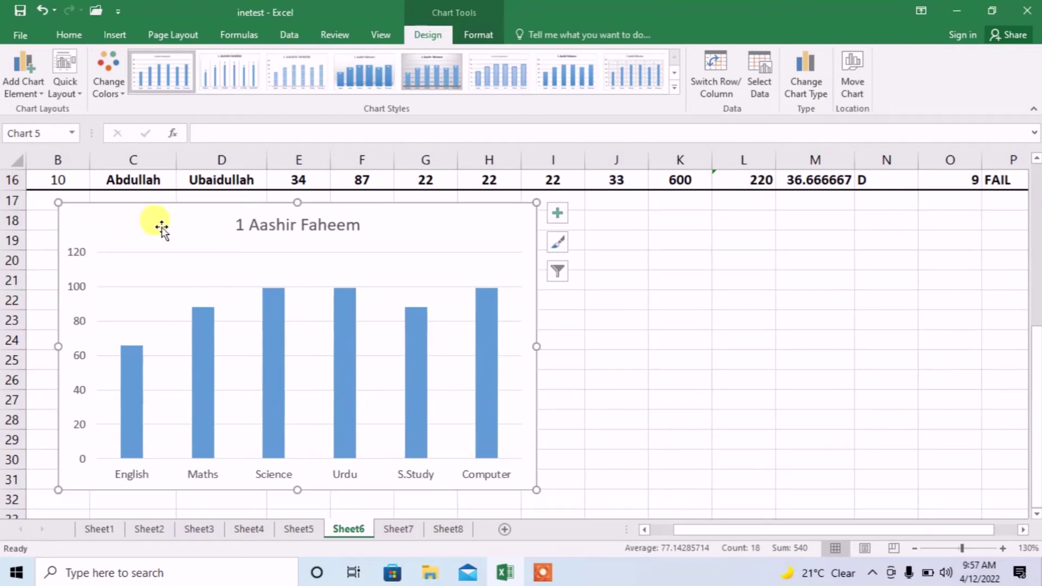
- Outline Aashir's column bars with a solid 1 pt orange border in Format Data Series
left_click(474, 260)
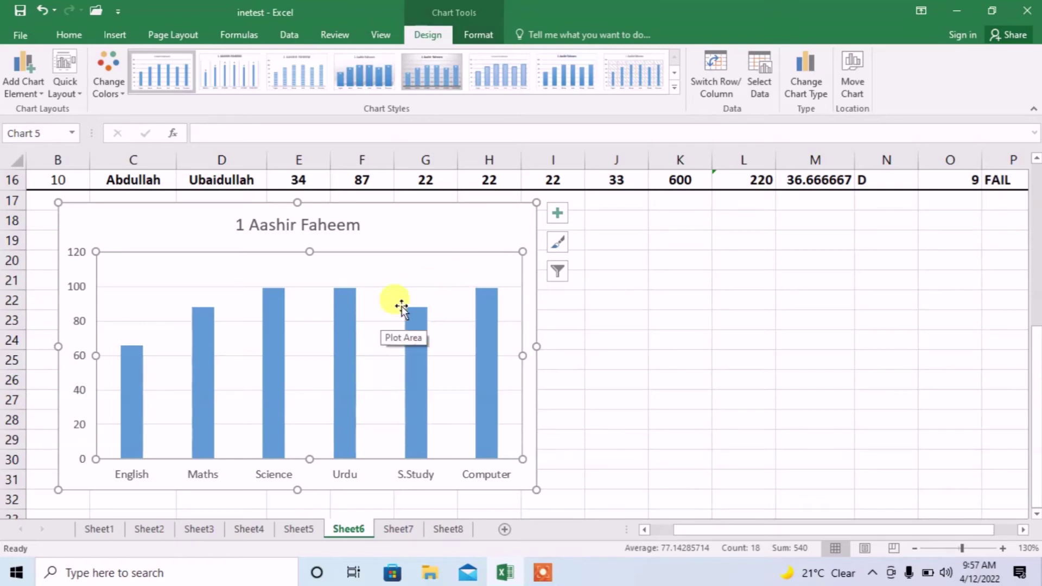
double_click(309, 275)
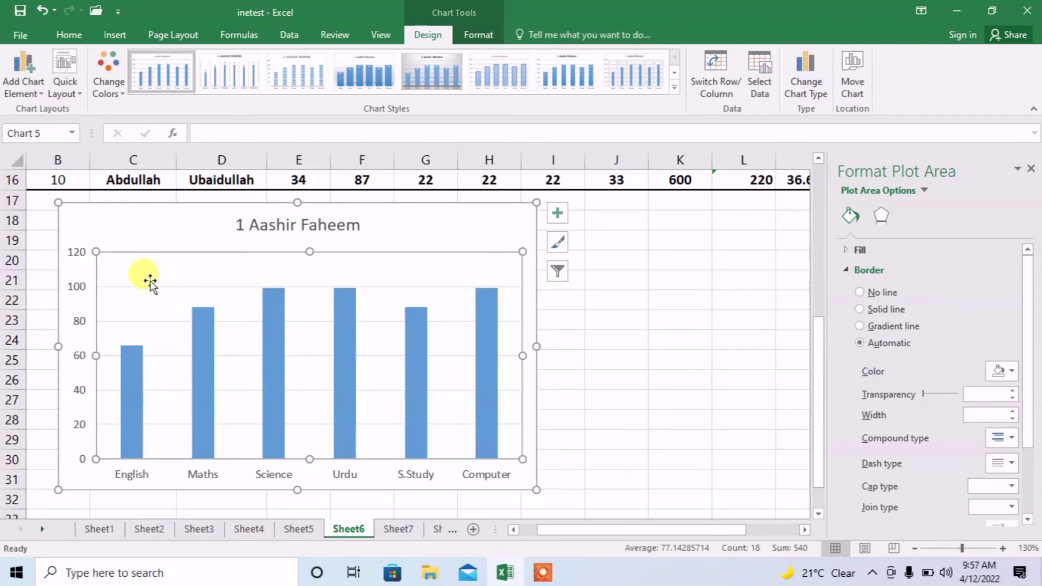
left_click(134, 369)
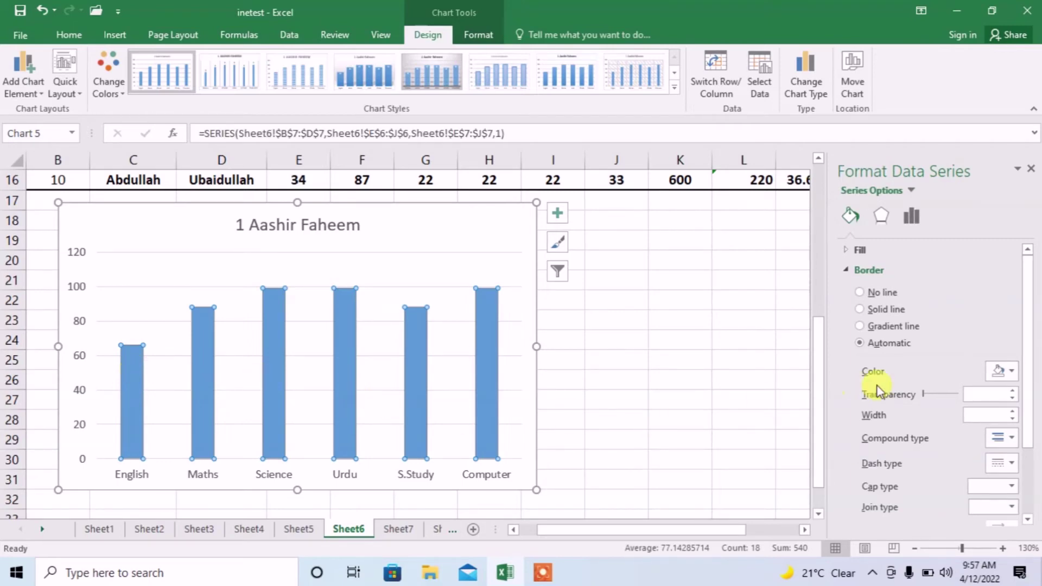
left_click(1012, 411)
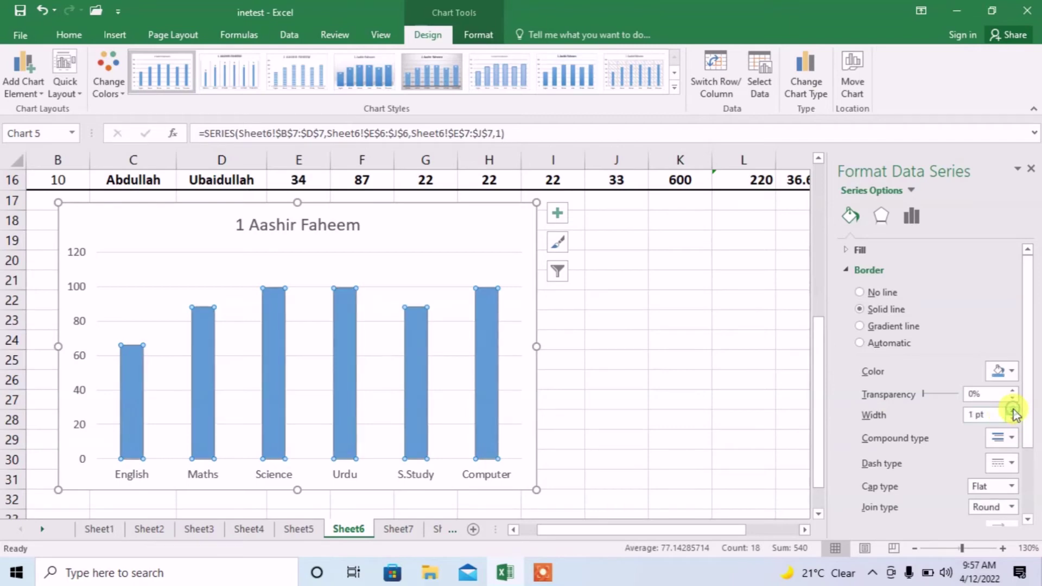
left_click(1010, 420)
left_click(1007, 372)
left_click(983, 407)
- Give the horizontal-axis subject labels a solid 0.75 pt orange text outline, then close Format Axis
left_click(131, 480)
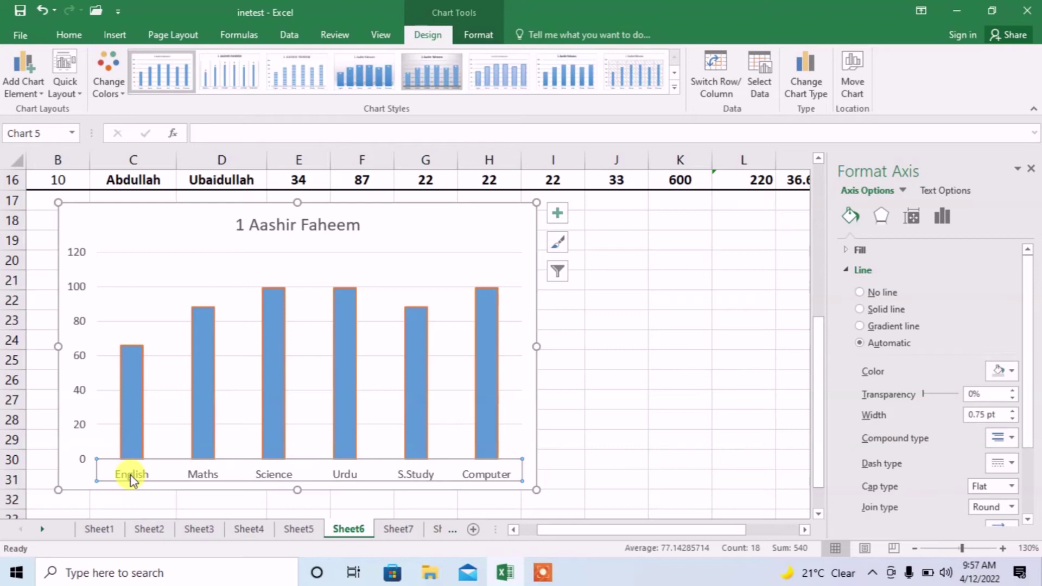
left_click(938, 193)
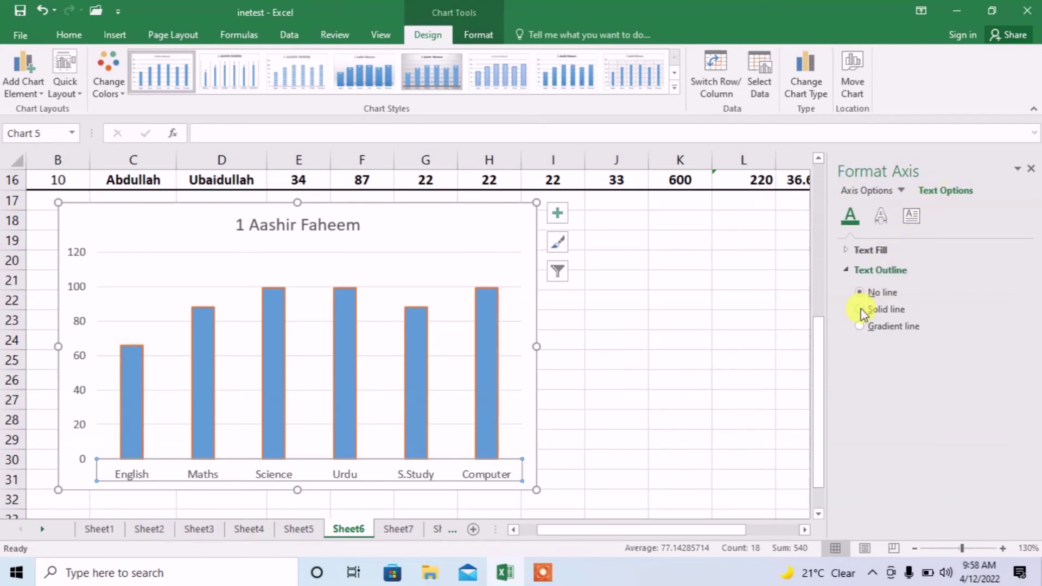
left_click(881, 215)
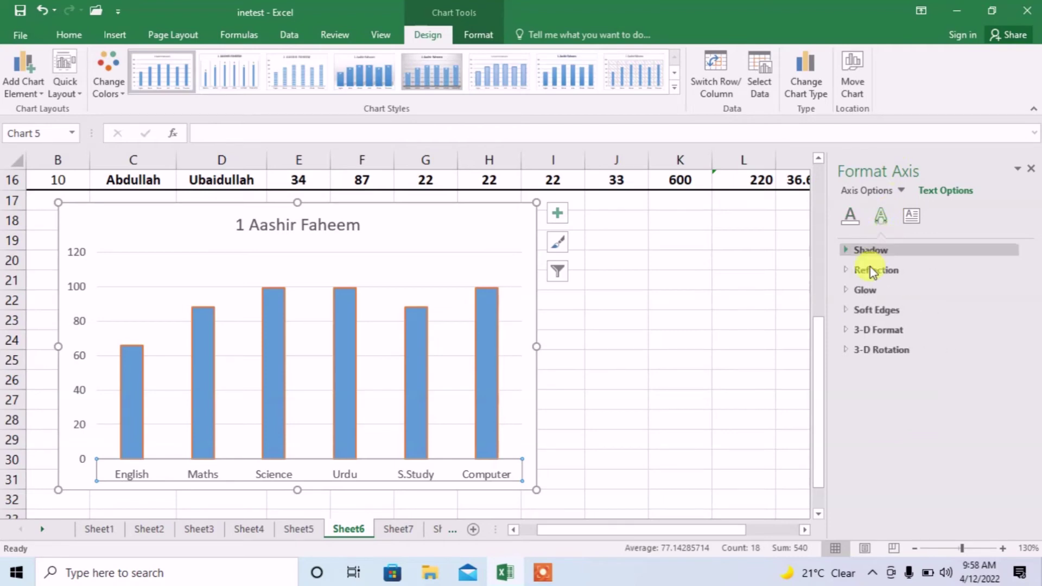
left_click(905, 220)
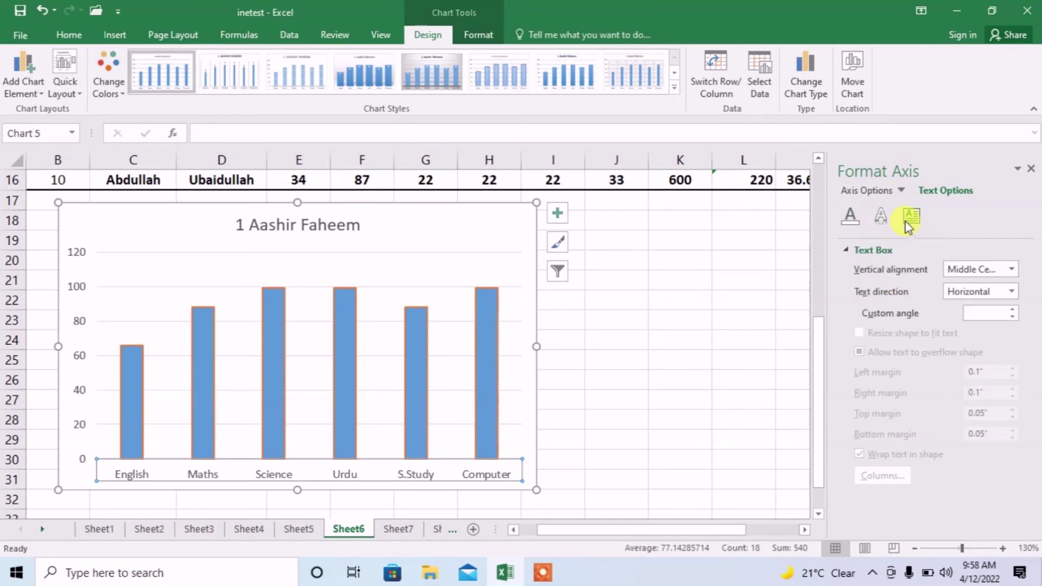
left_click(879, 216)
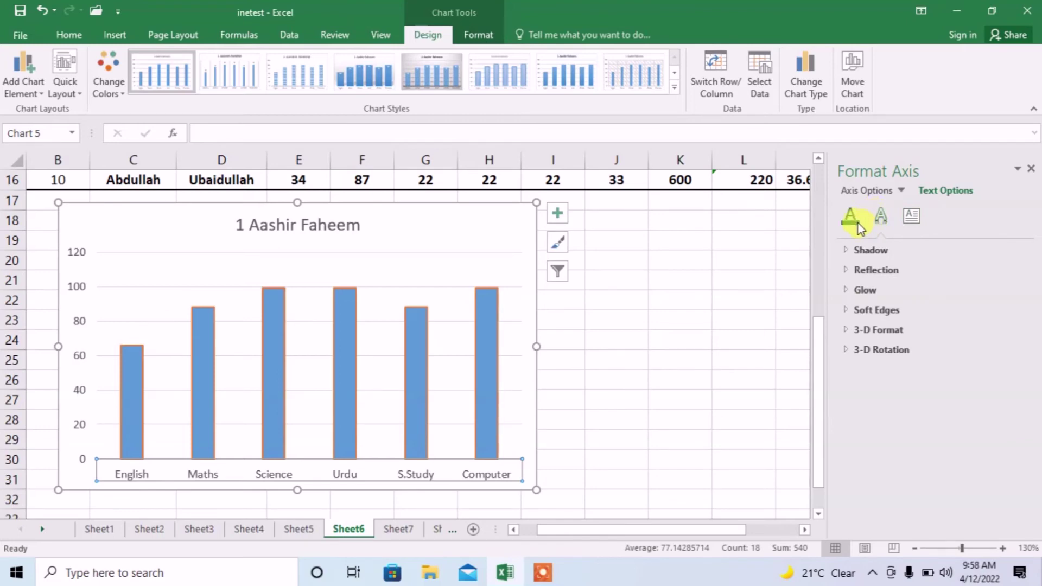
left_click(850, 217)
left_click(859, 309)
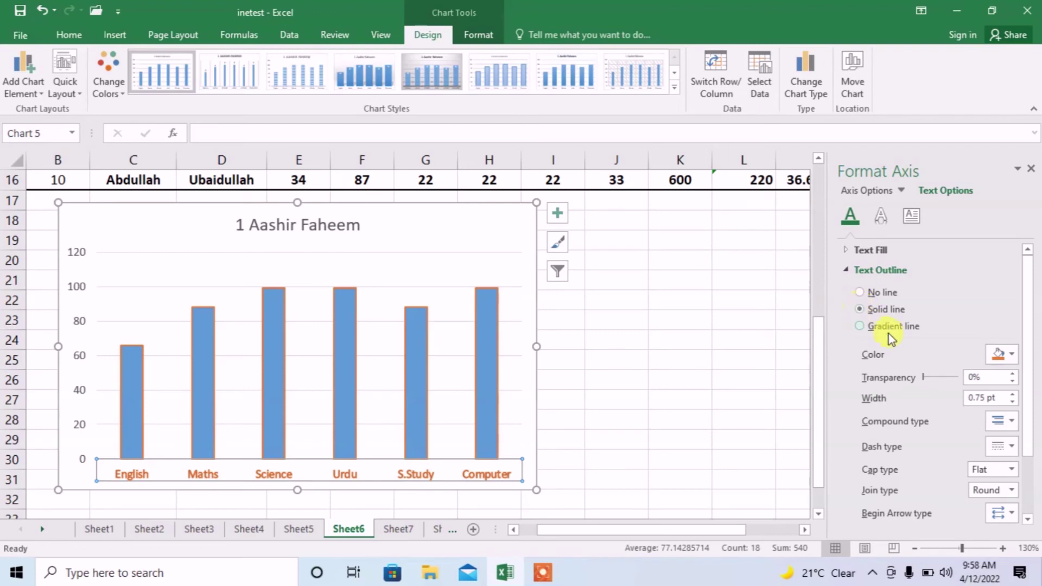
left_click(1010, 394)
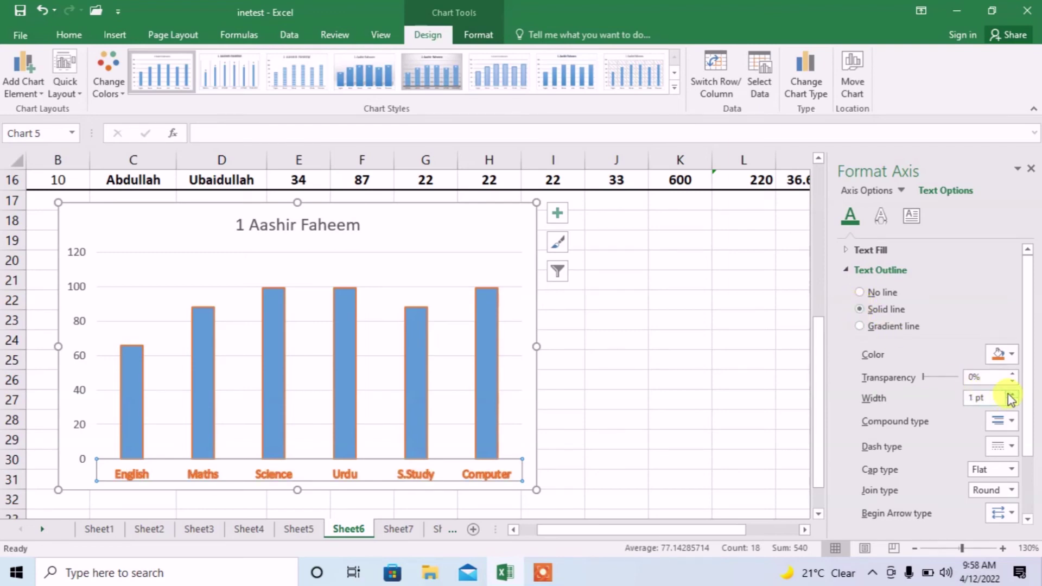
left_click(1012, 402)
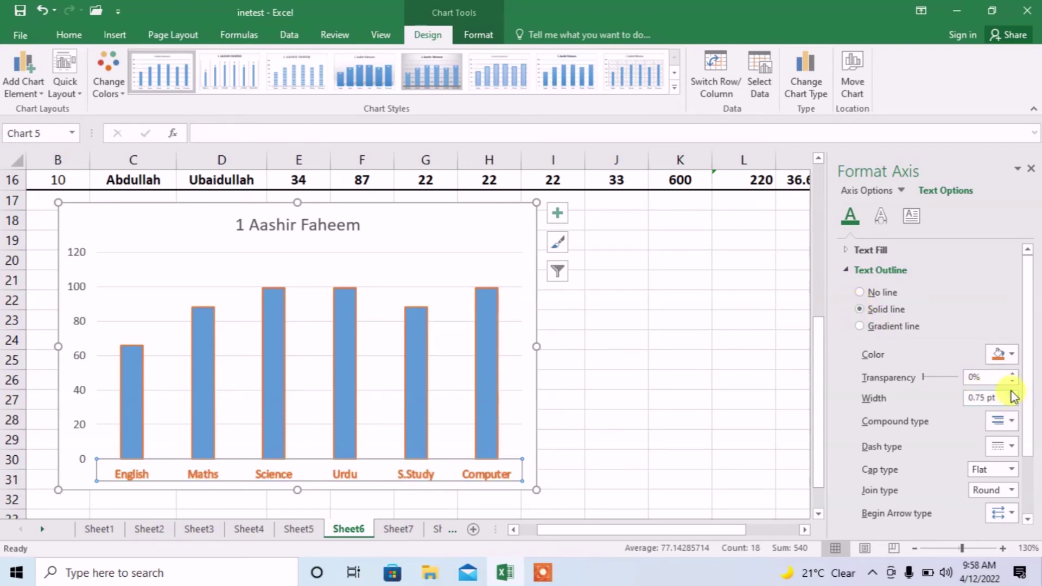
left_click(1012, 401)
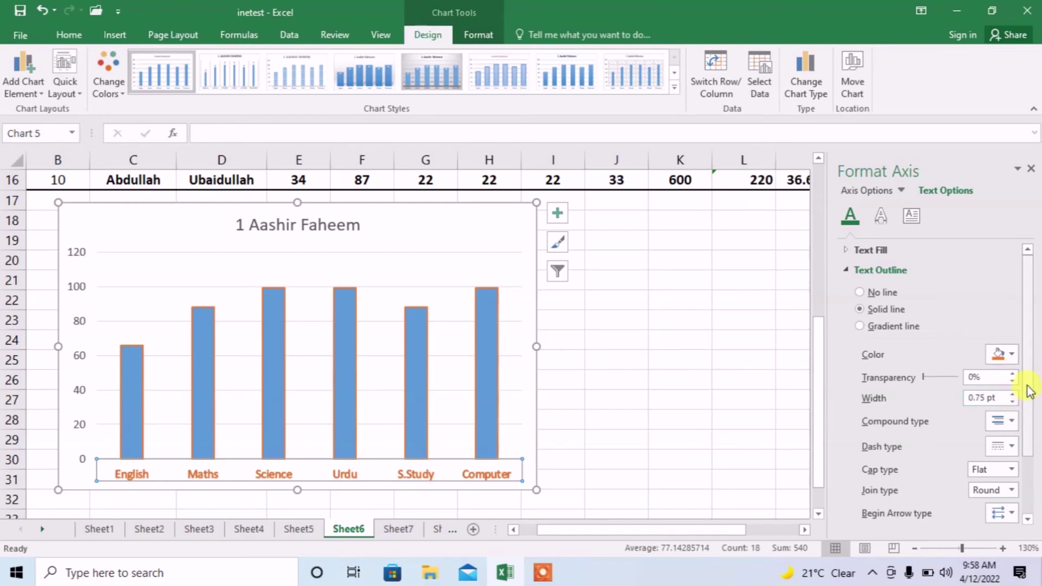
left_click(1031, 169)
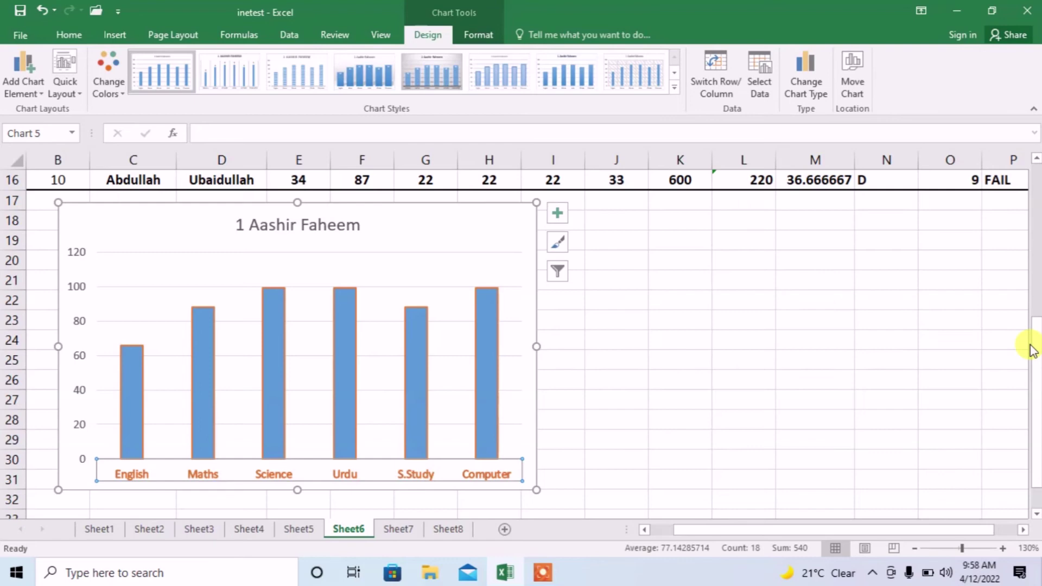
- Select B6:J16 and insert a 2-D Clustered Column chart of all students' marks
left_click_drag(1031, 350, 1008, 216)
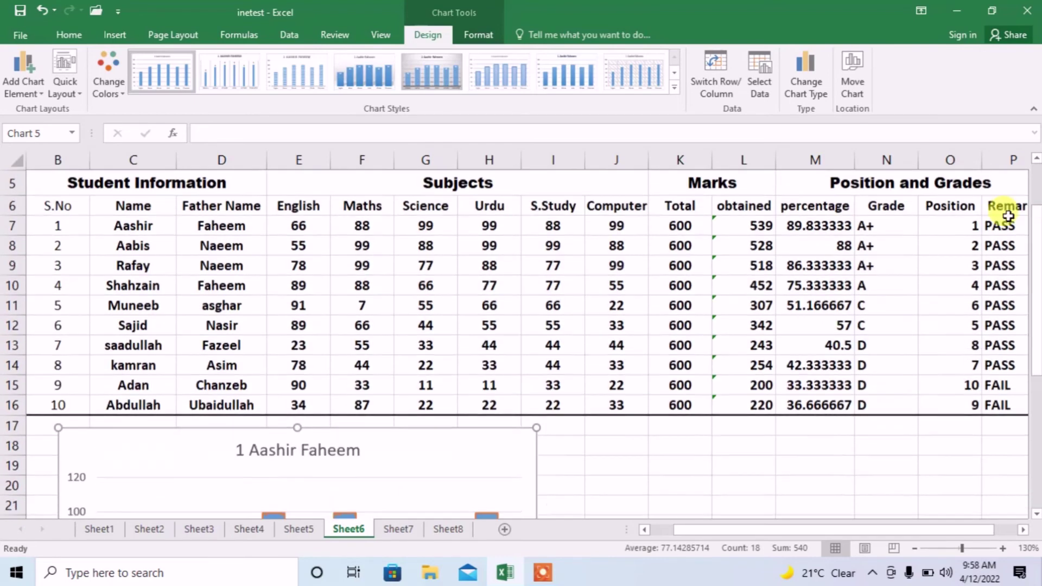
left_click(60, 205)
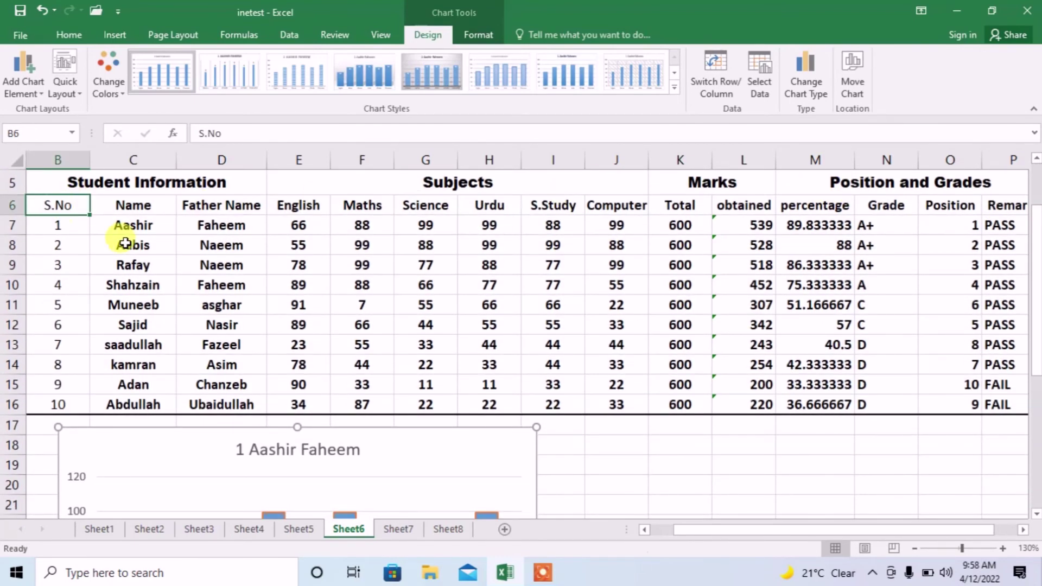
mouse_move(125, 243)
left_mouse_down()
mouse_move(564, 379)
mouse_move(597, 404)
left_mouse_up()
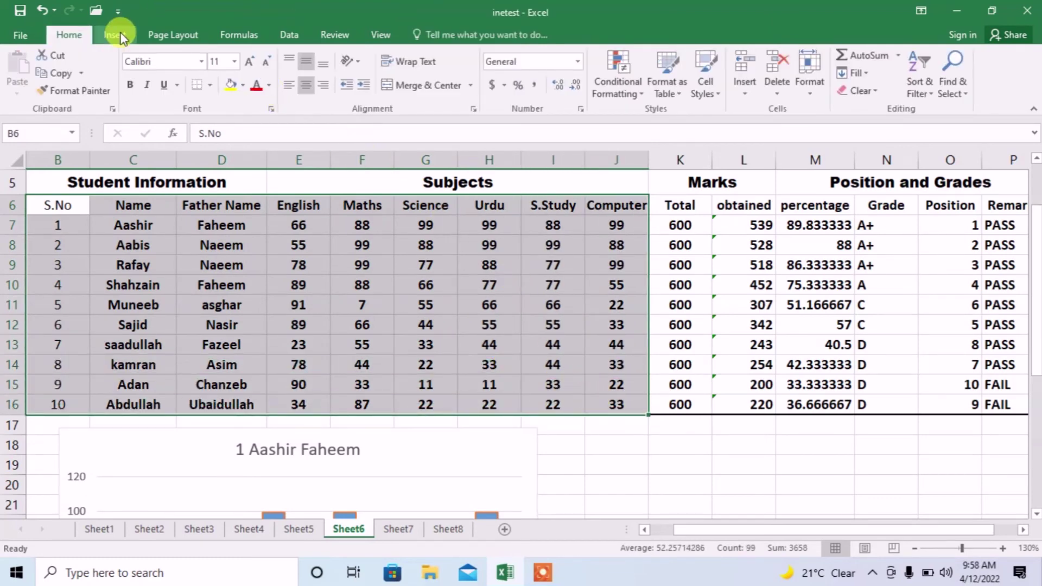
left_click(120, 37)
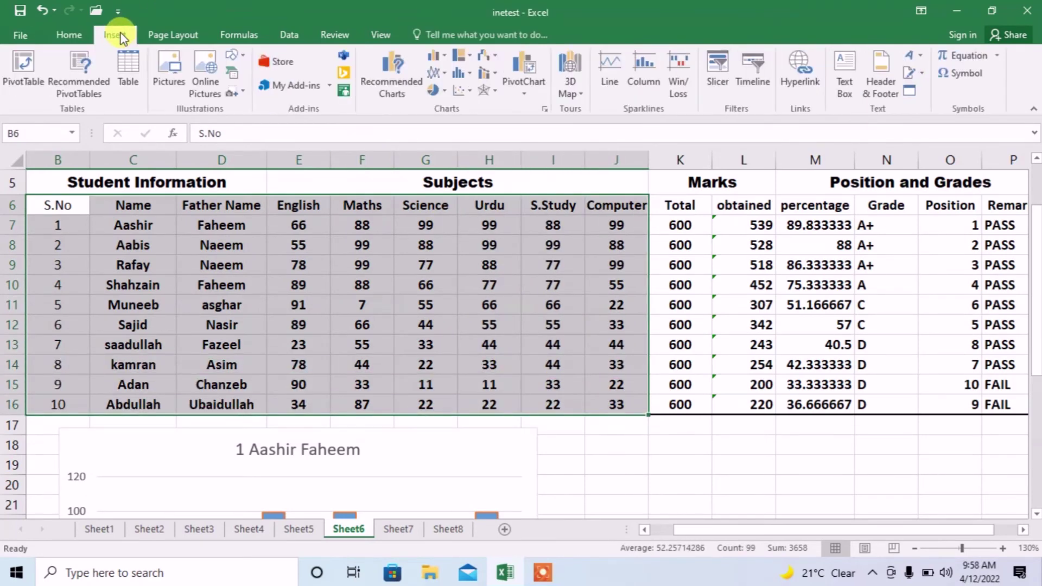
left_click(434, 59)
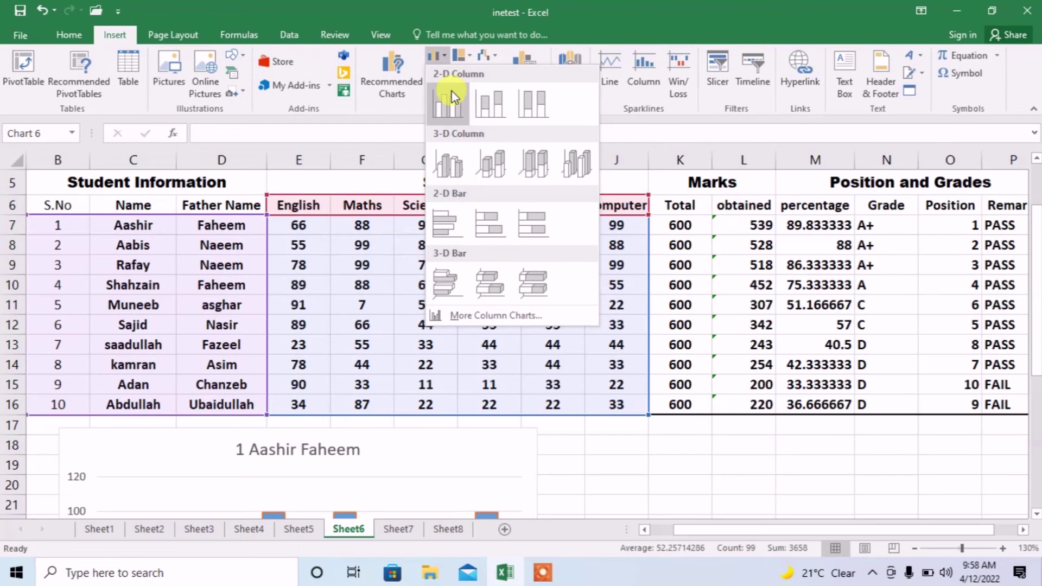
left_click(453, 99)
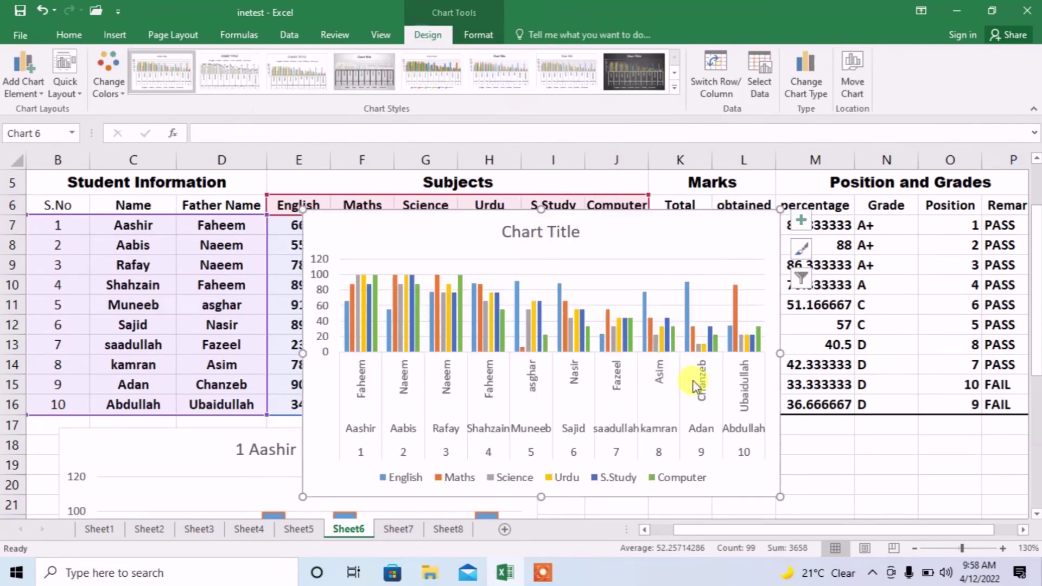
- Enlarge the class chart and place it beside Aashir's chart below the table
left_click_drag(778, 496, 815, 505)
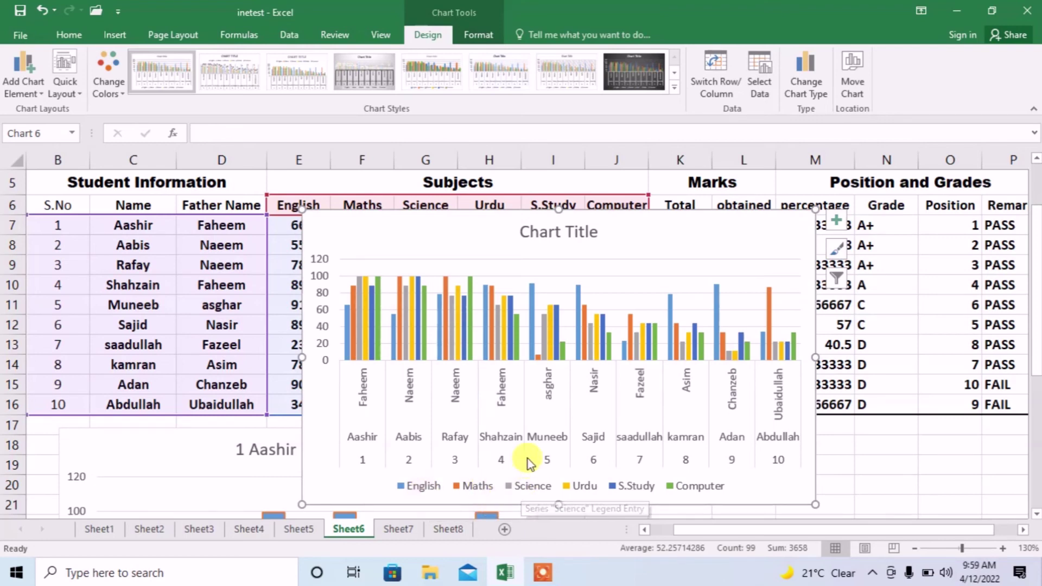
left_click_drag(463, 237, 658, 452)
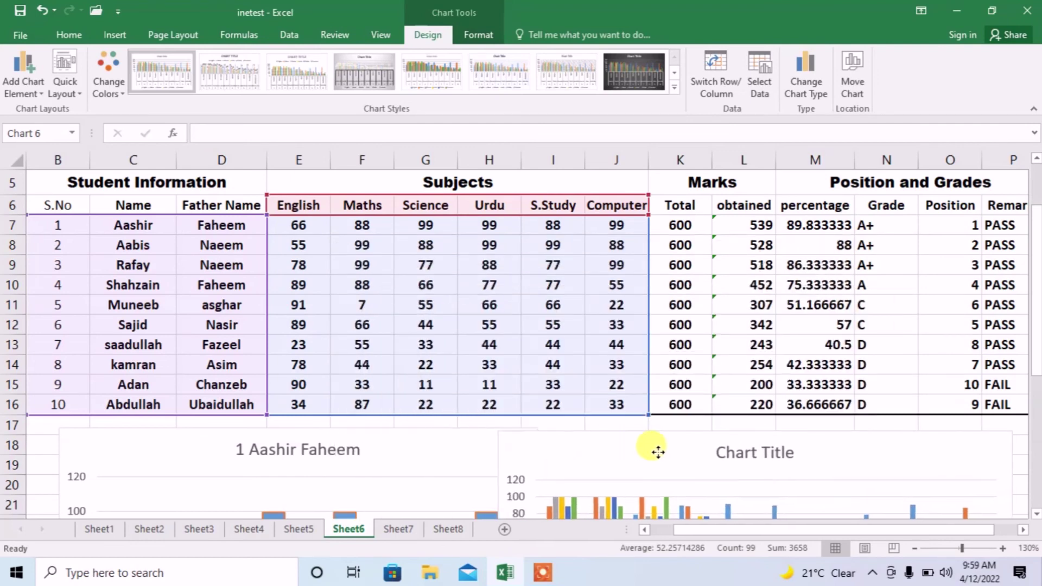
left_click_drag(658, 452, 674, 450)
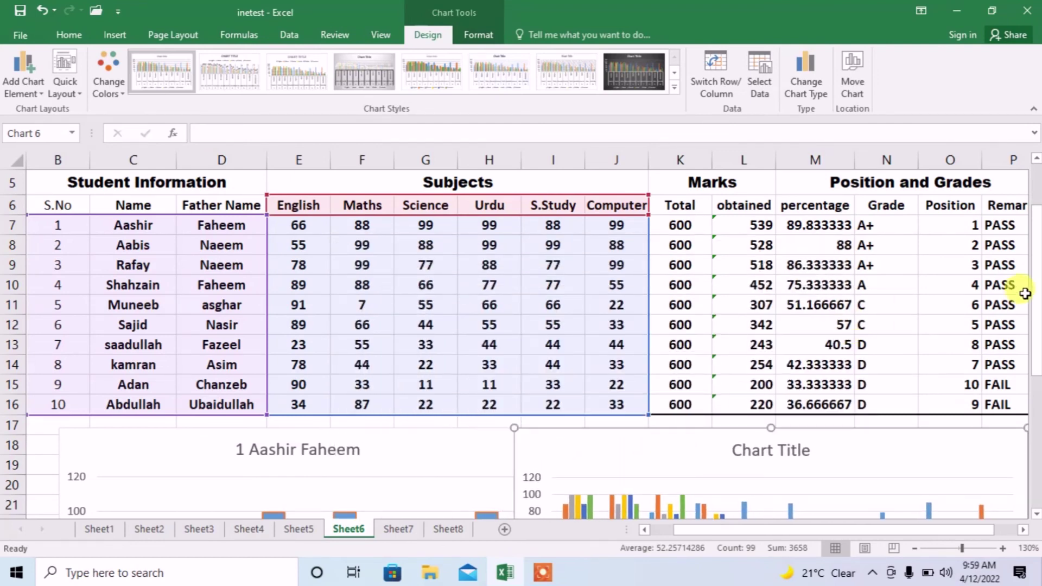
left_click_drag(1035, 296, 1030, 404)
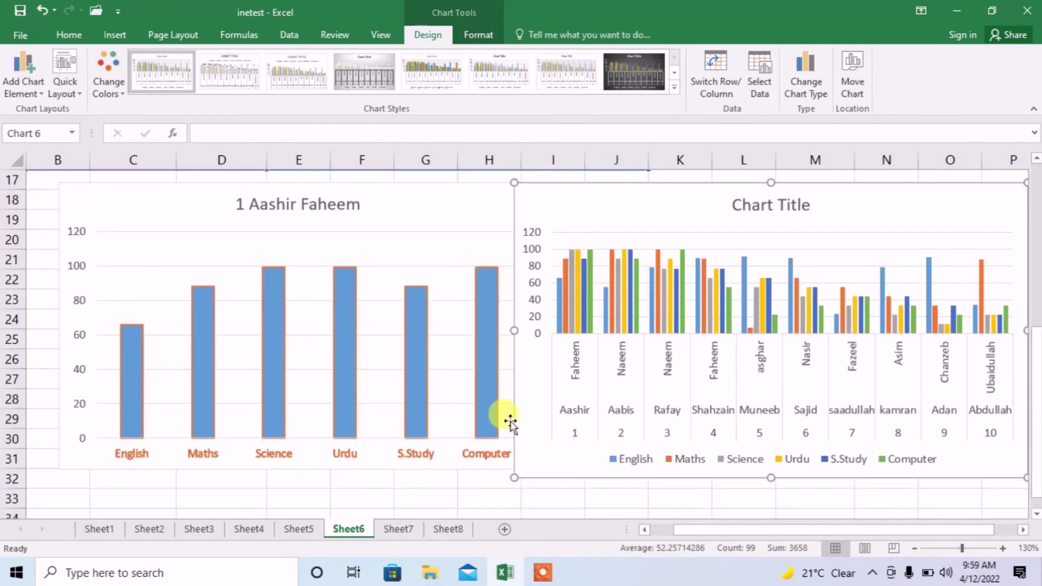
left_click(321, 348)
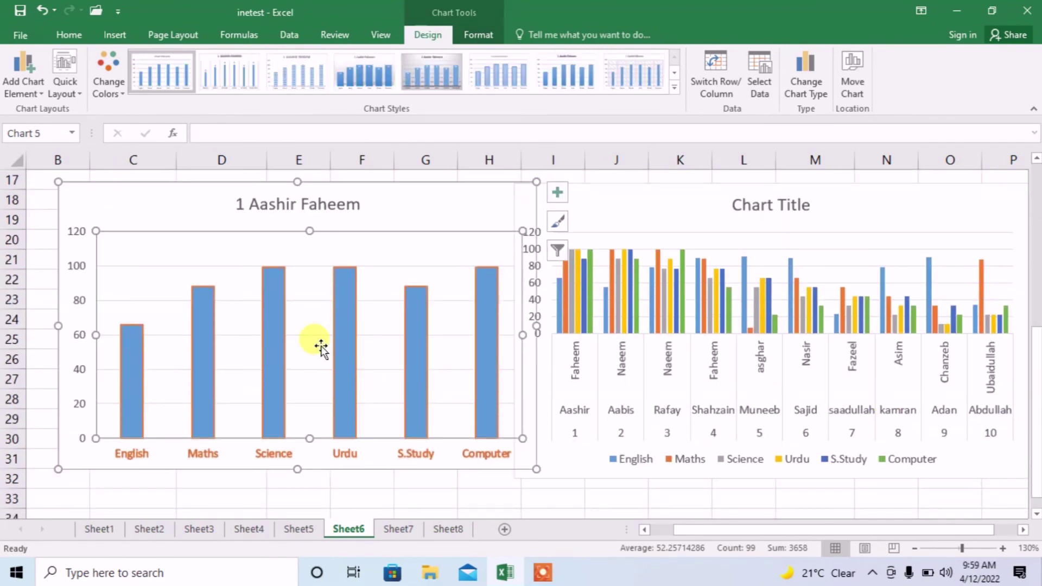
left_click(558, 221)
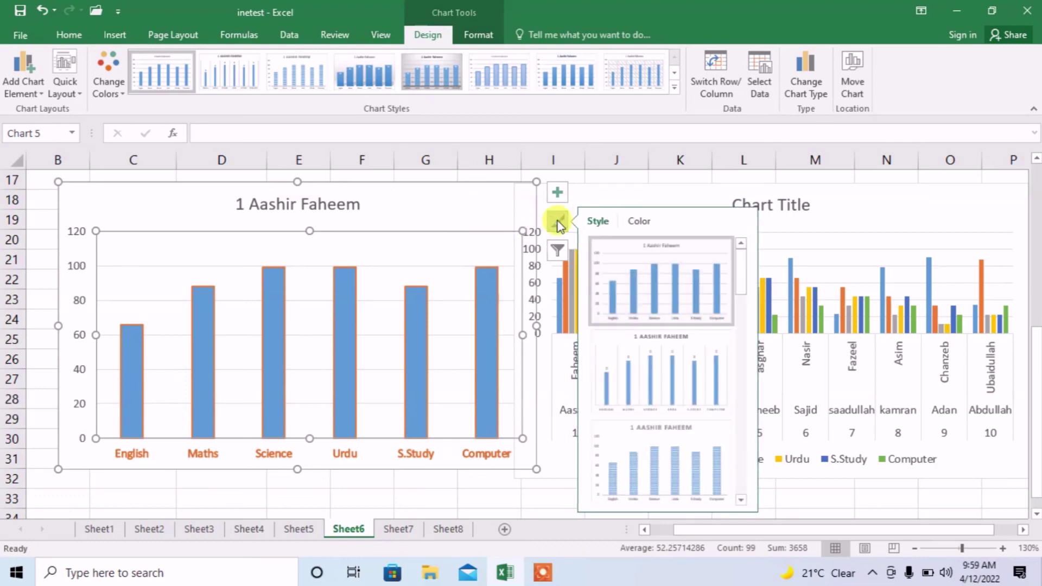
left_click(353, 288)
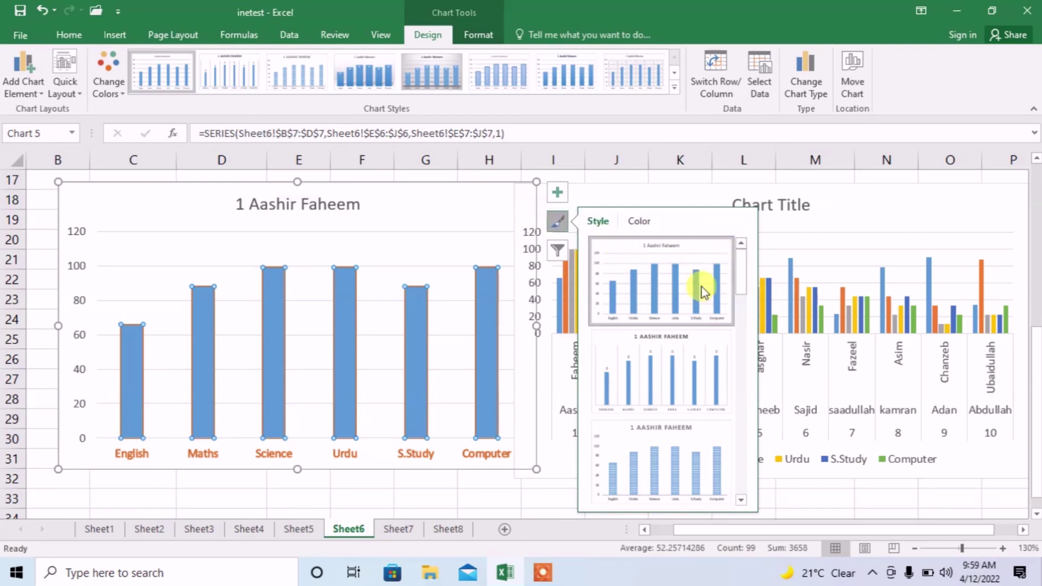
left_click_drag(745, 283, 744, 332)
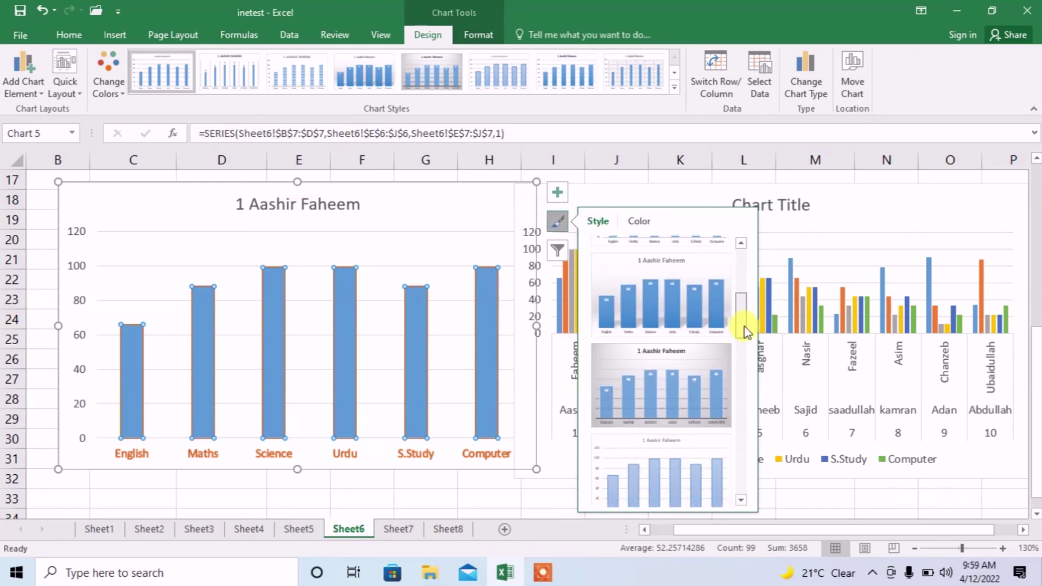
left_click(701, 350)
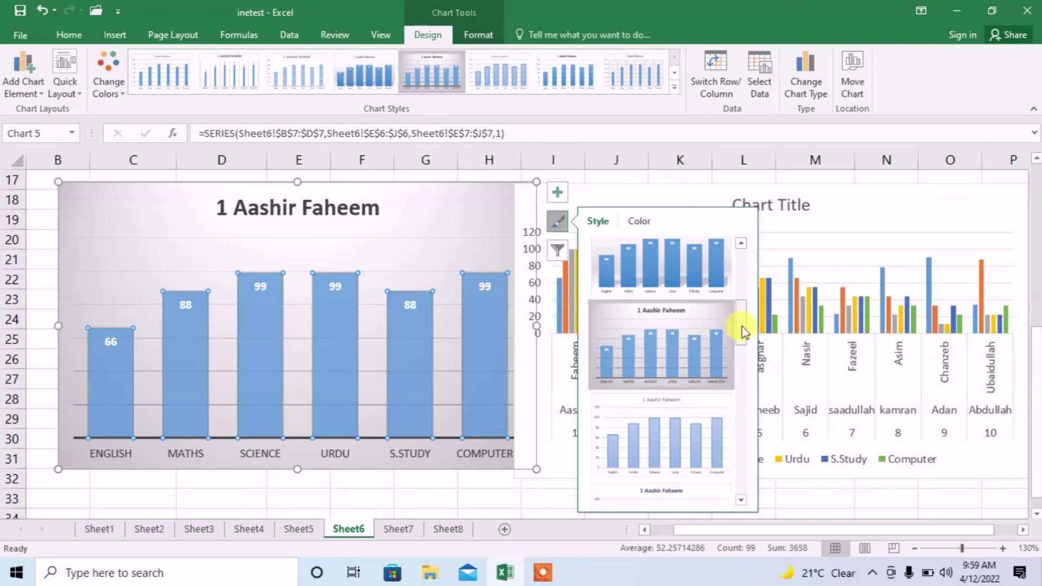
left_click_drag(740, 326, 741, 399)
left_click(687, 383)
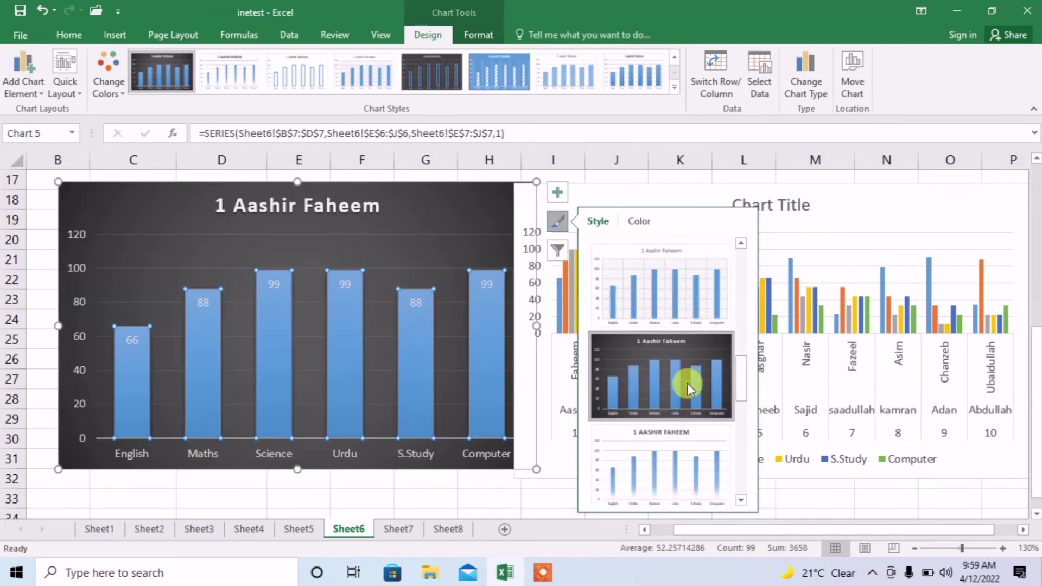
left_click(544, 356)
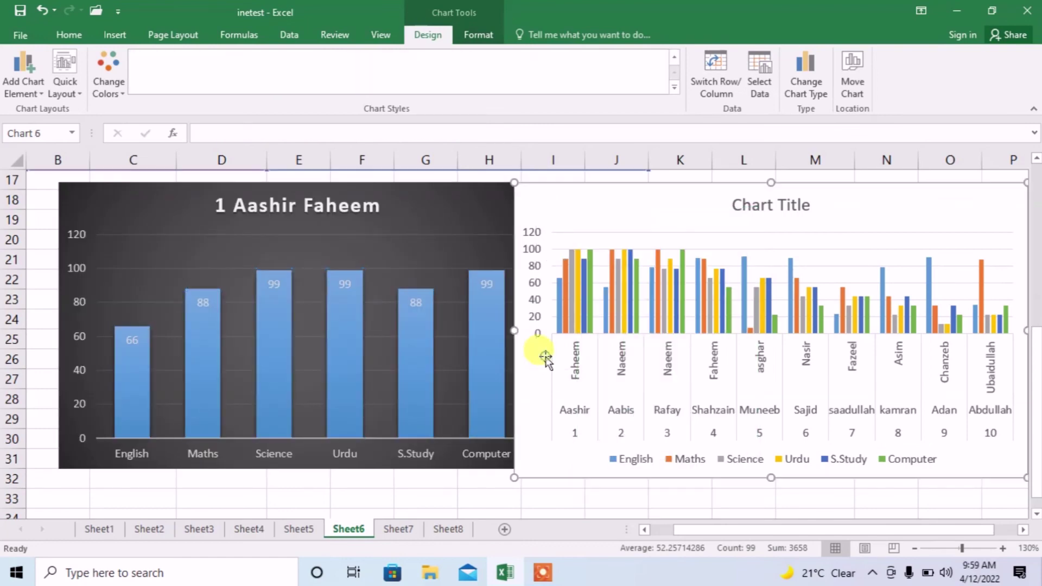